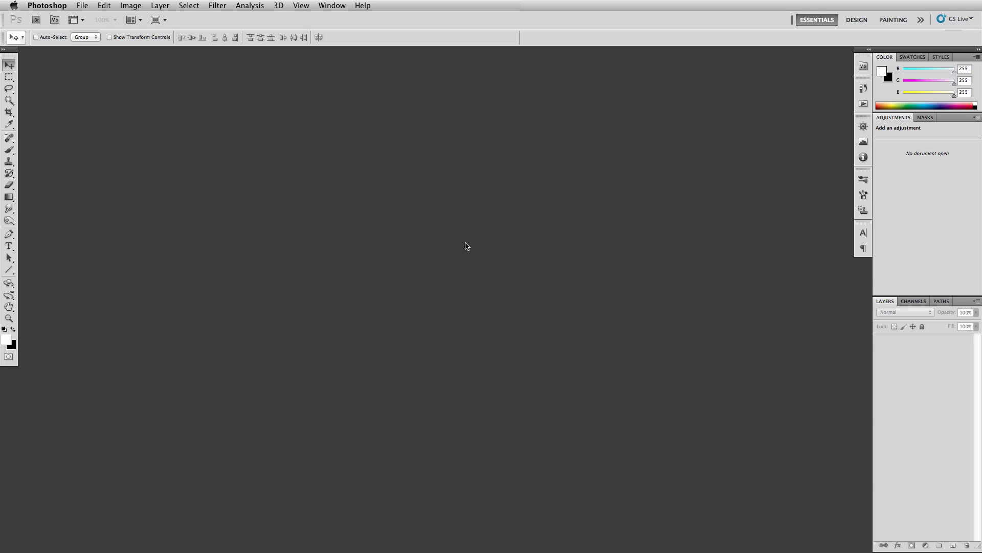
Step: Open the New document dialog with Cmd+N
key(super+n)
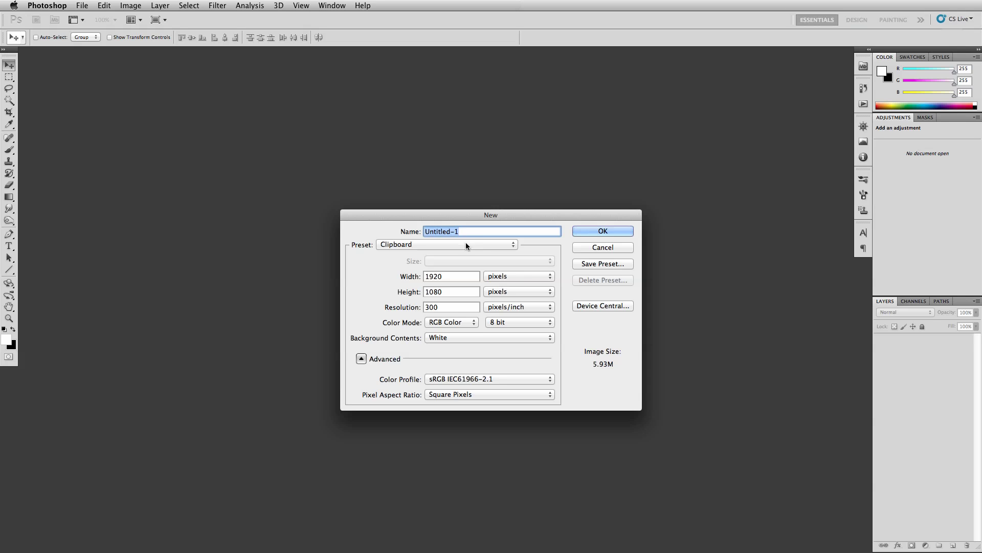
Step: Create a white 8 × 10 inch document at 300 pixels/inch
click(523, 277)
click(505, 285)
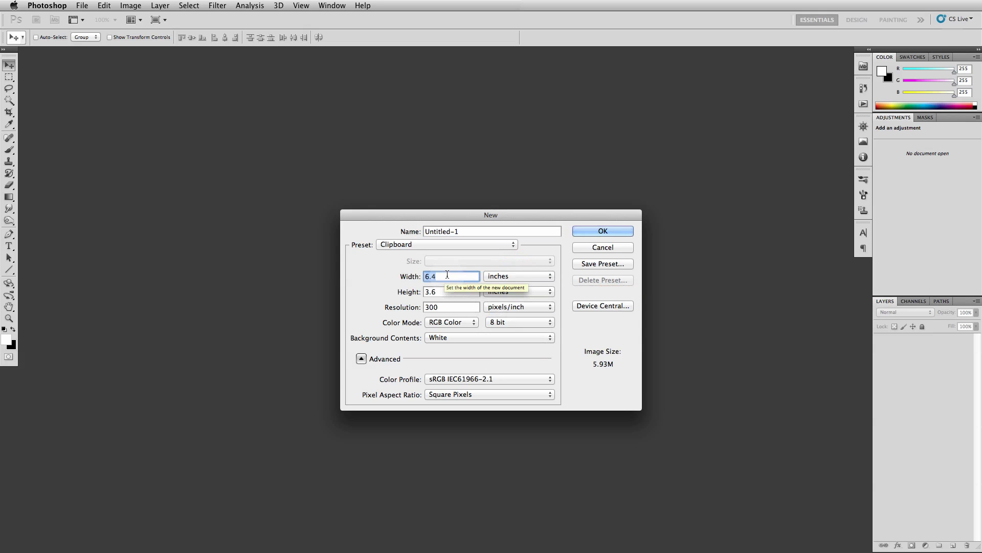
text(8)
key(Tab)
text(1)
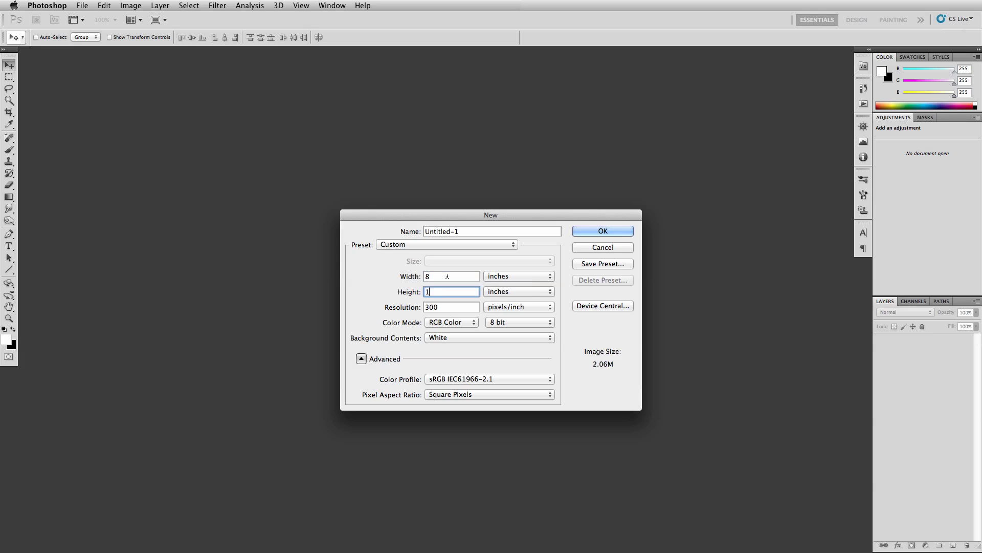
text(0)
click(601, 231)
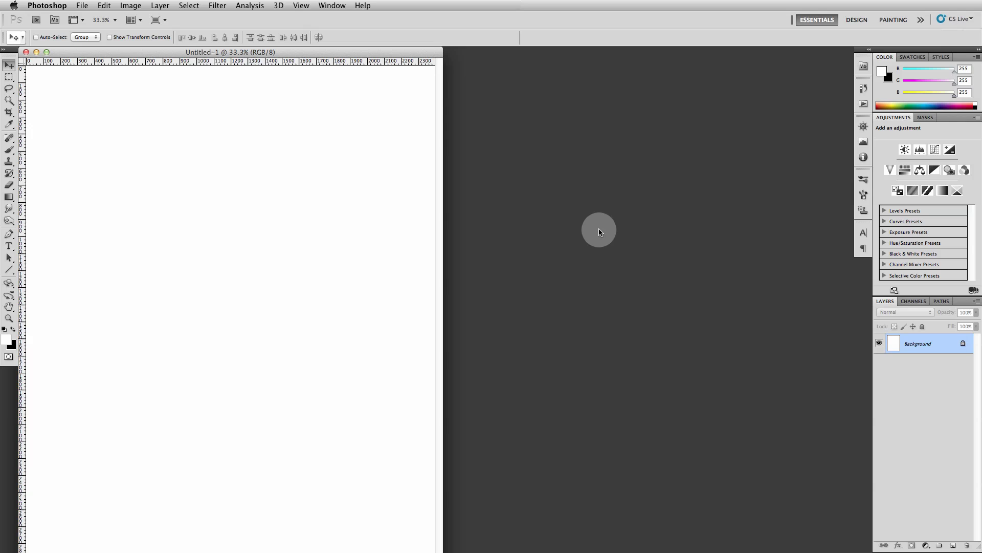
Step: Zoom out to 25% and enlarge and centre the document window
key(super+minus)
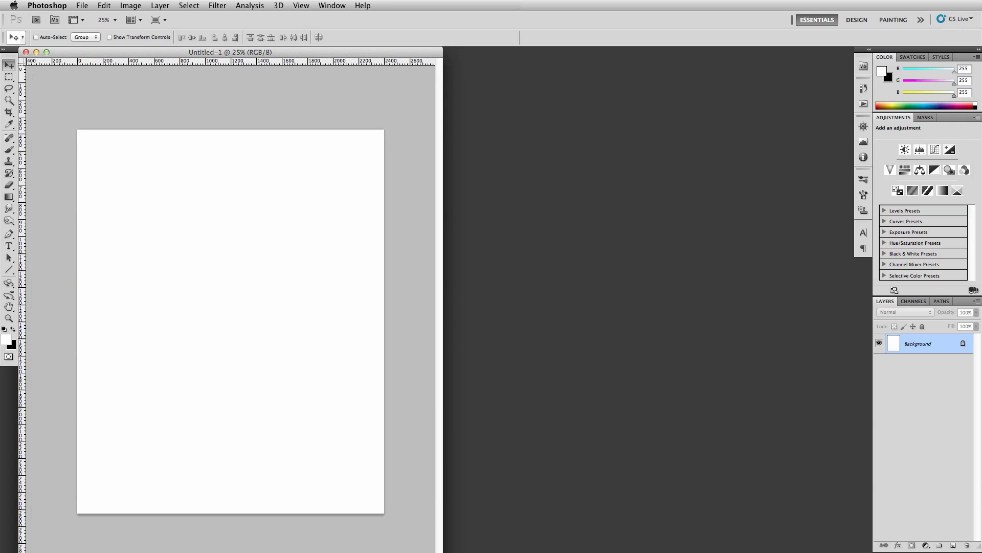
drag(443, 550, 486, 540)
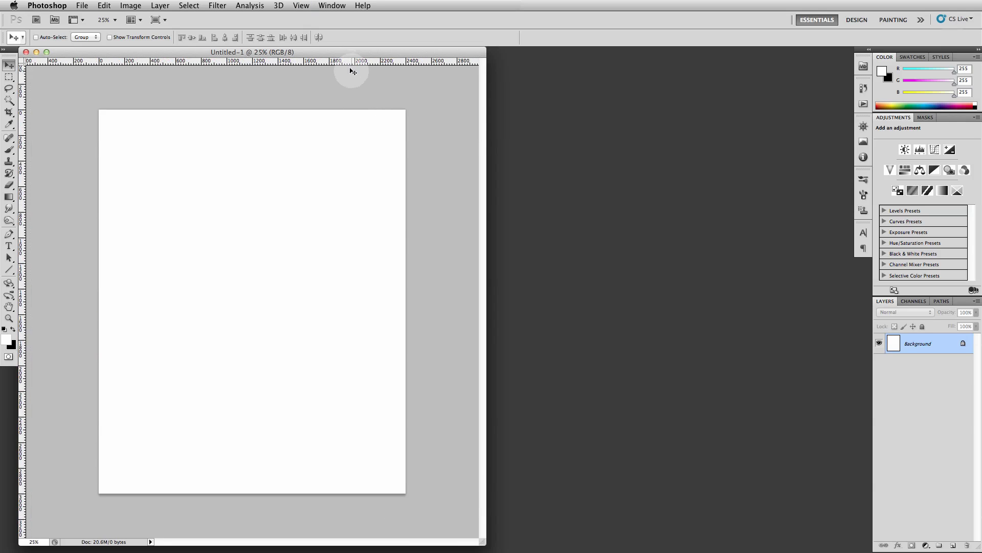
drag(340, 51, 535, 53)
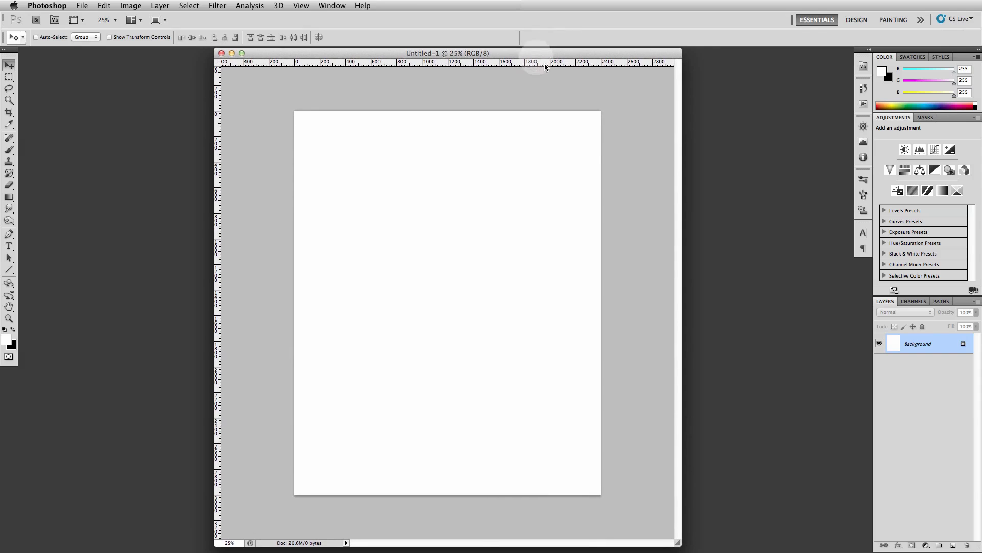
Step: Select the whole page and swap colours so black is foreground, white background
click(637, 267)
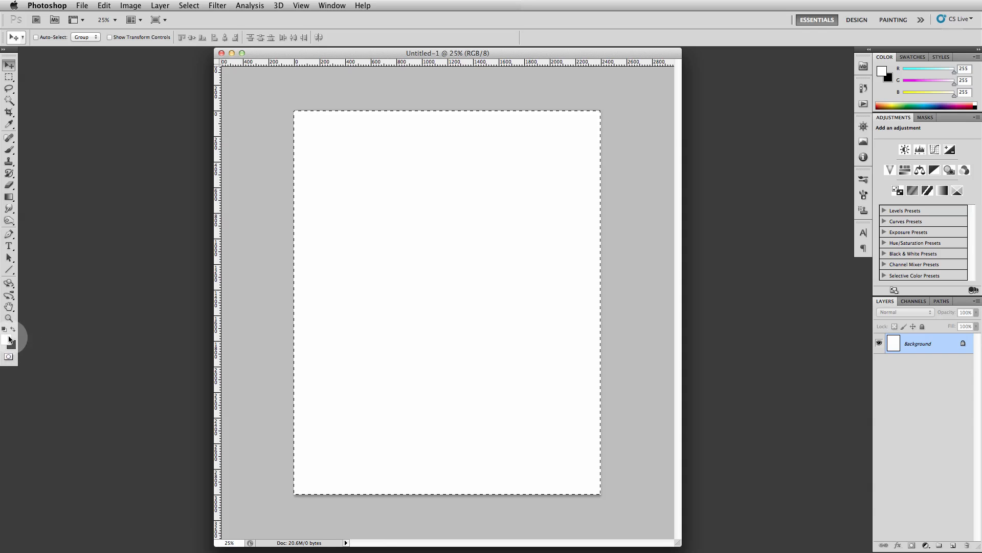
click(9, 340)
click(10, 342)
click(13, 331)
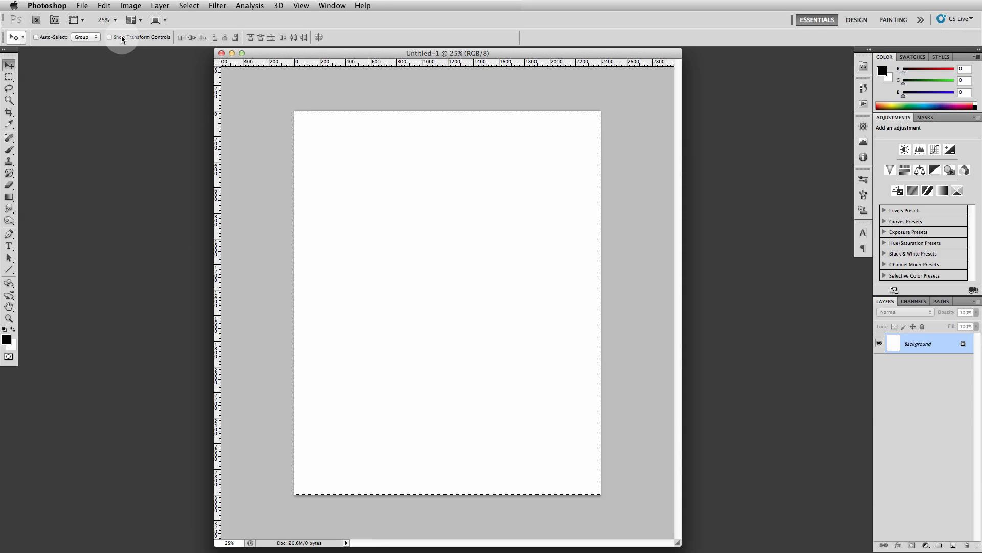
Step: Stroke the page with a 12 px black border inside the edge, then deselect
click(129, 6)
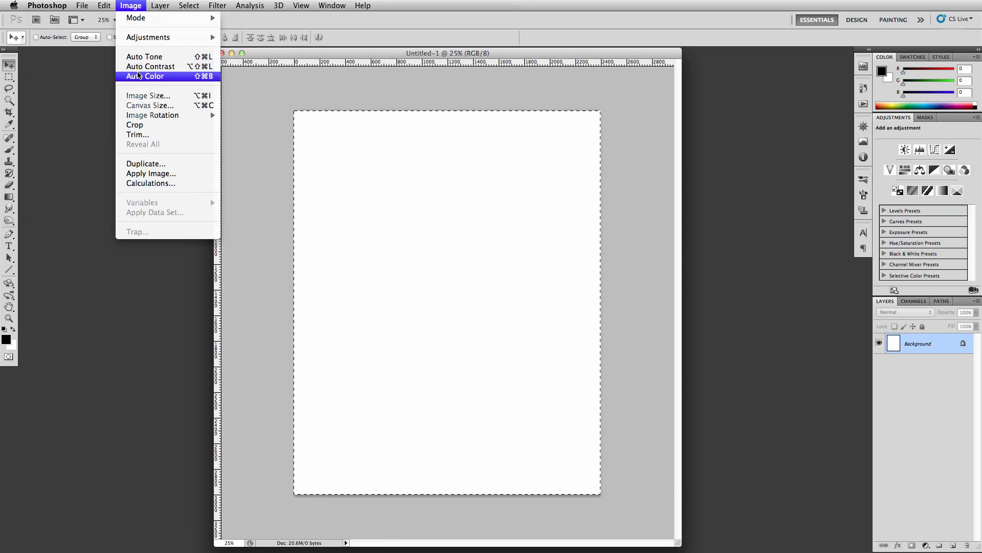
mouse_move(104, 5)
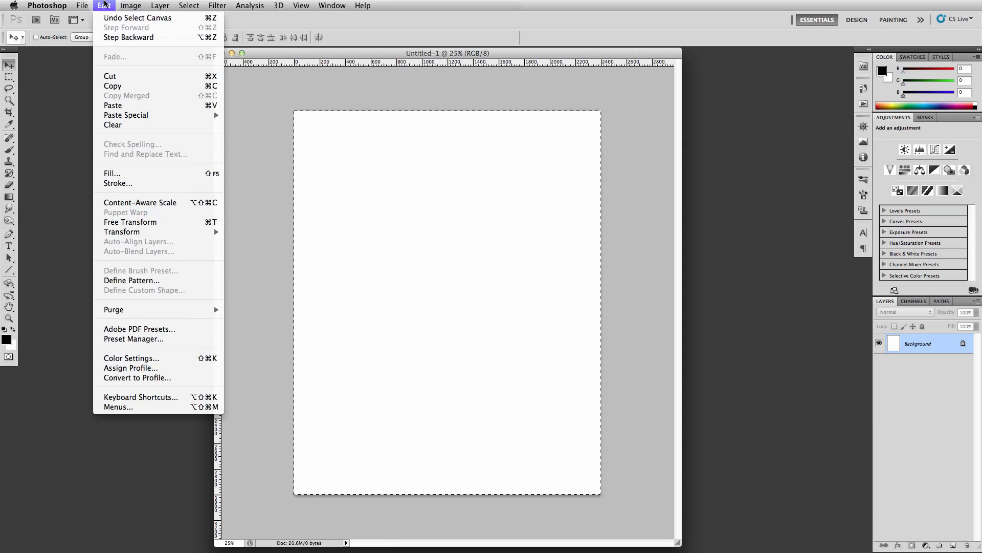
click(131, 183)
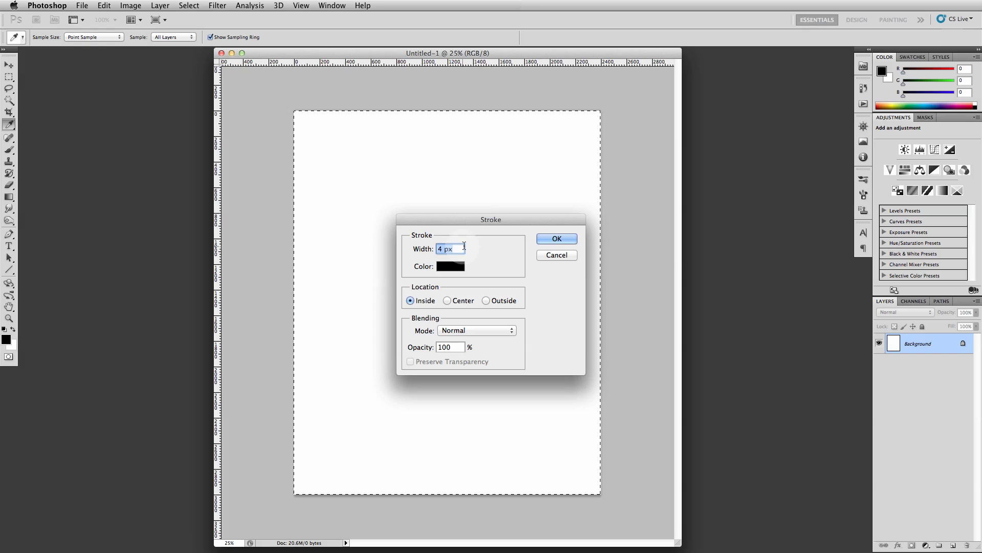
click(445, 248)
double_click(440, 249)
text(12)
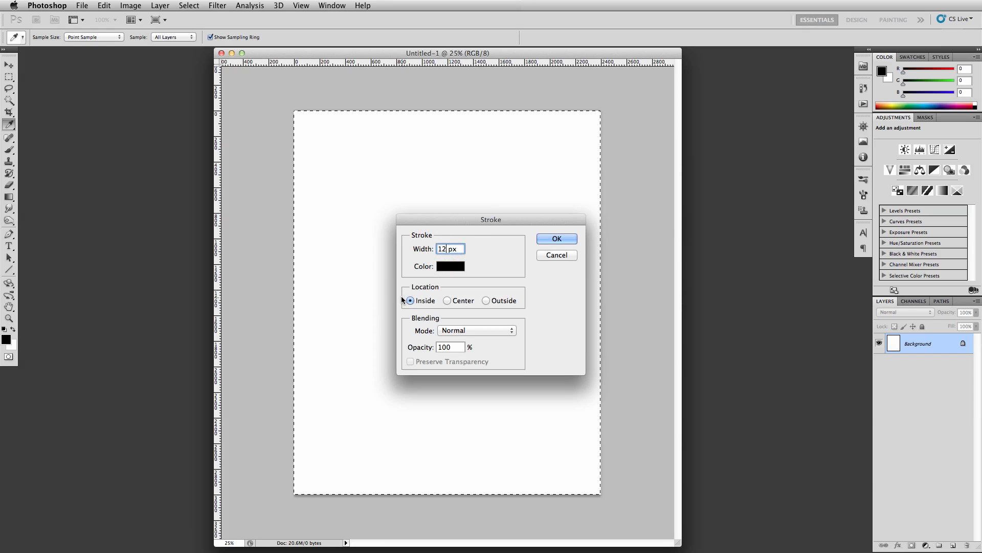
click(557, 239)
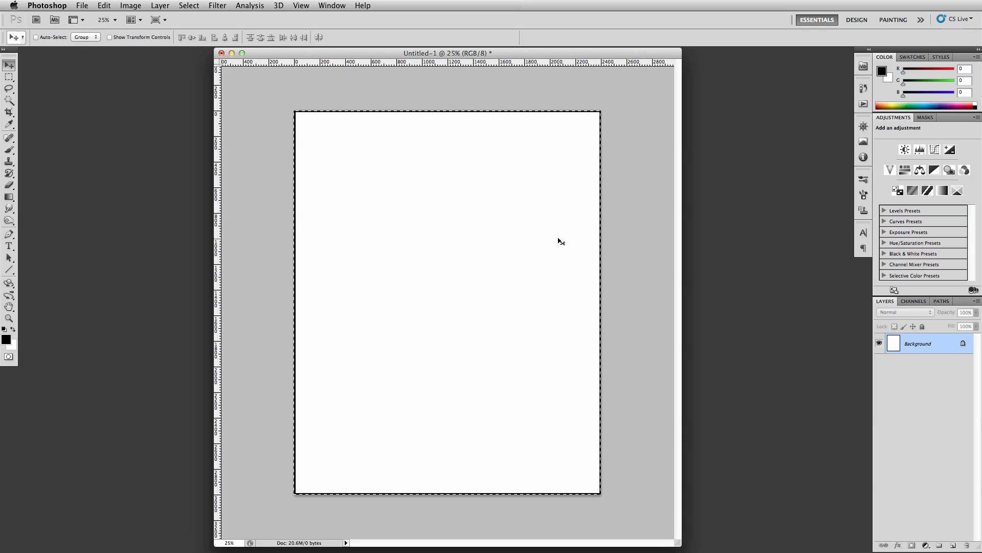
key(super+d)
Step: Apply a Gaussian Blur with a 40 pixel radius to soften the black border
click(401, 109)
click(216, 6)
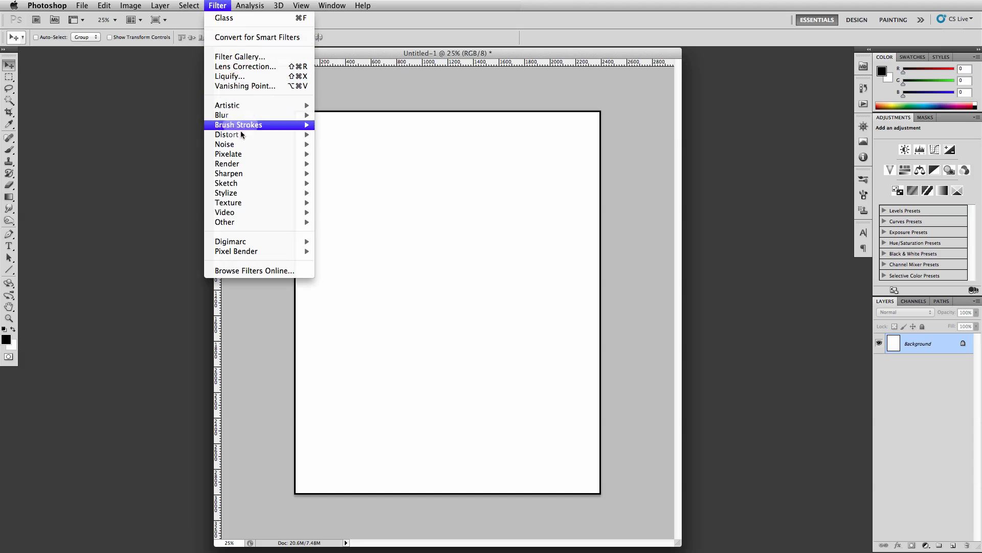
mouse_move(266, 115)
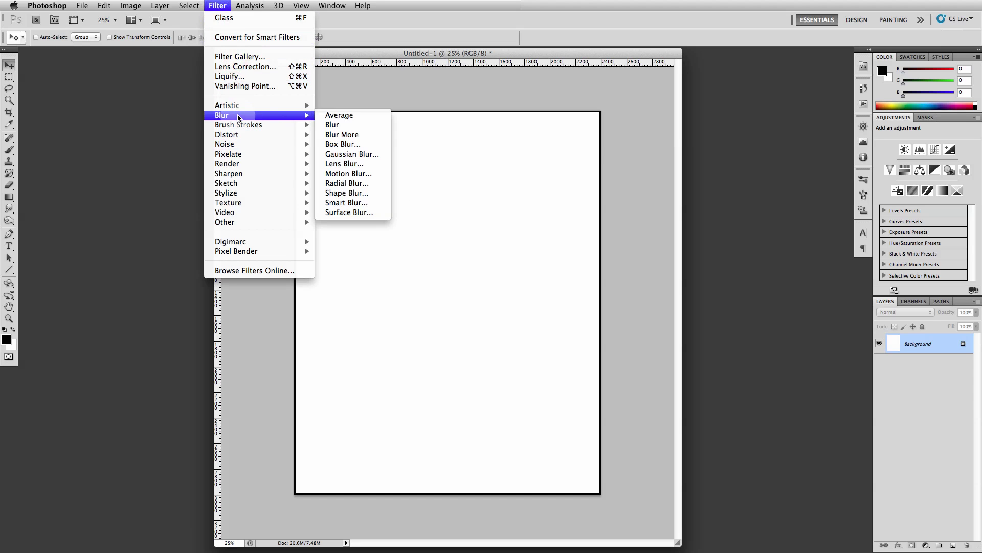
click(375, 155)
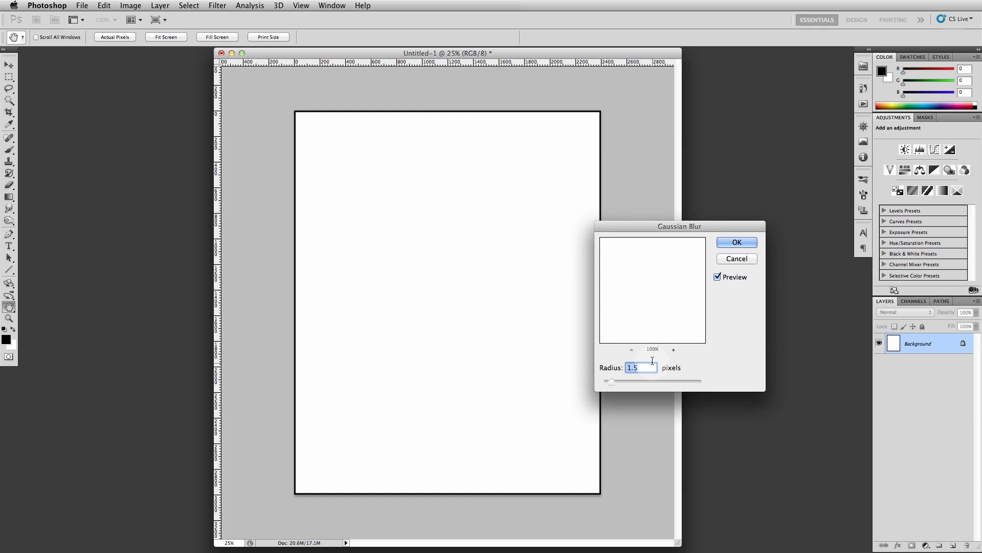
text(40)
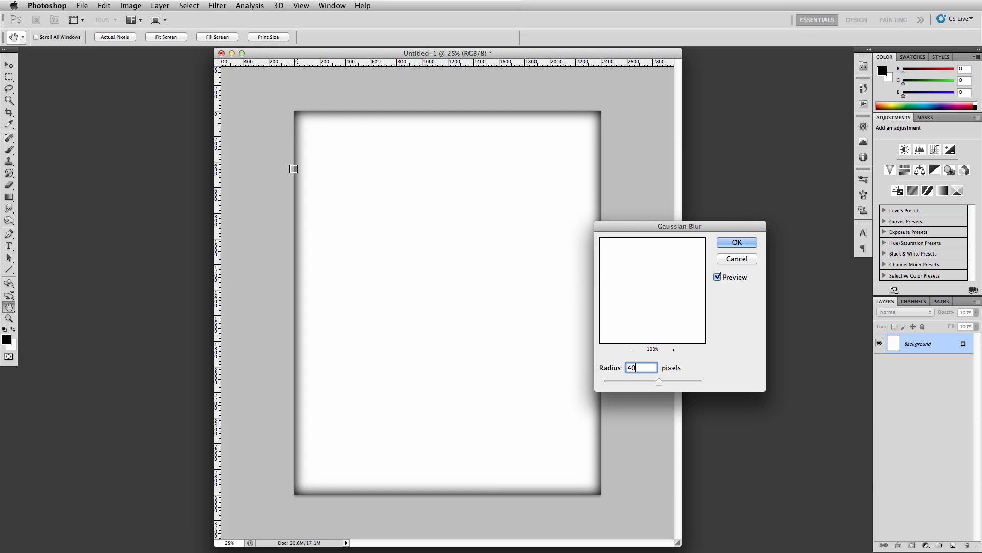
click(736, 242)
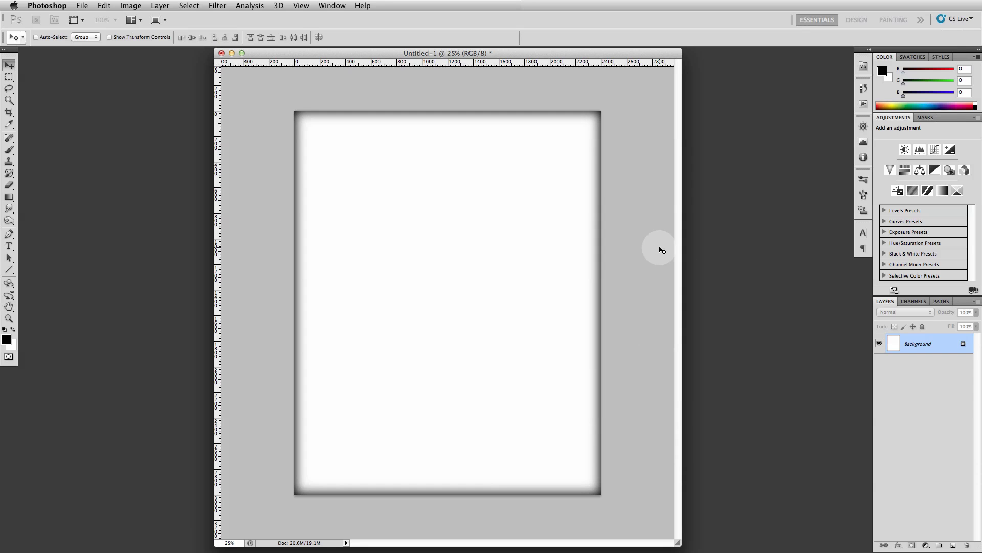
Step: Render Clouds across the page and bring up the Fade settings
click(217, 7)
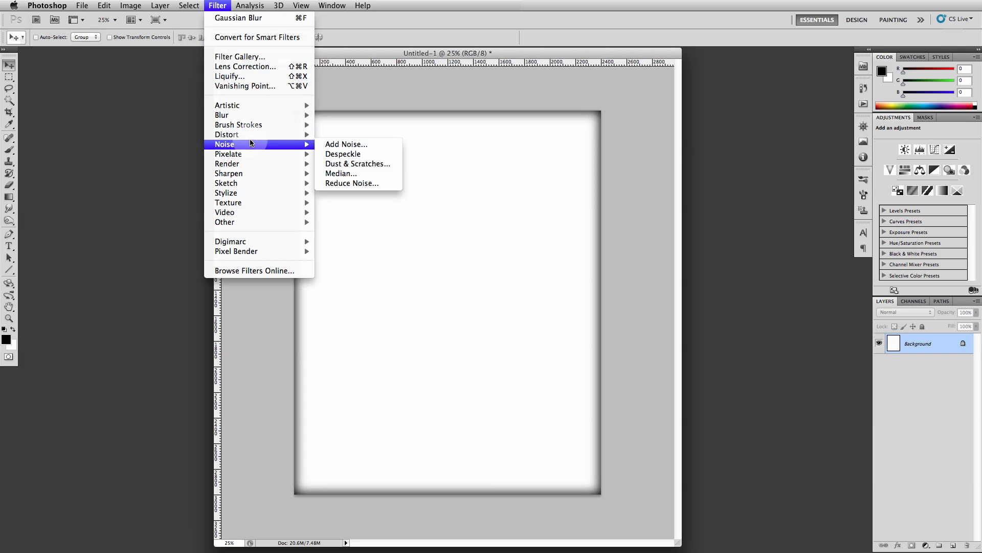
mouse_move(246, 164)
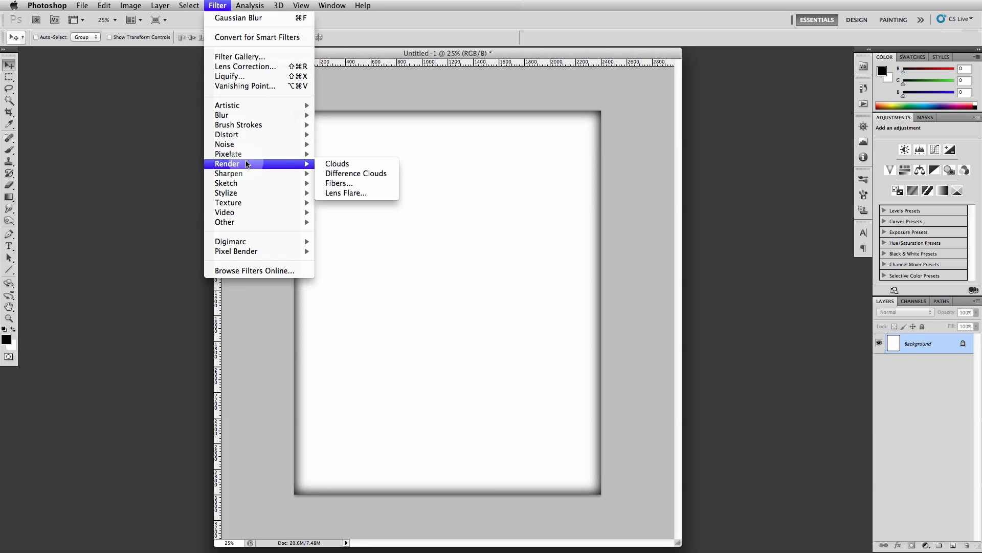
click(342, 169)
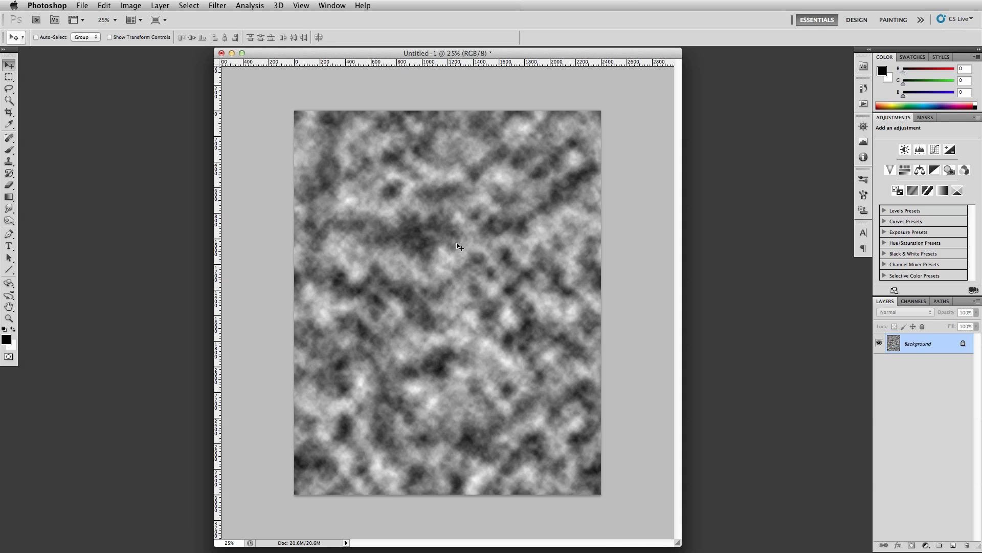
key(super+shift+f)
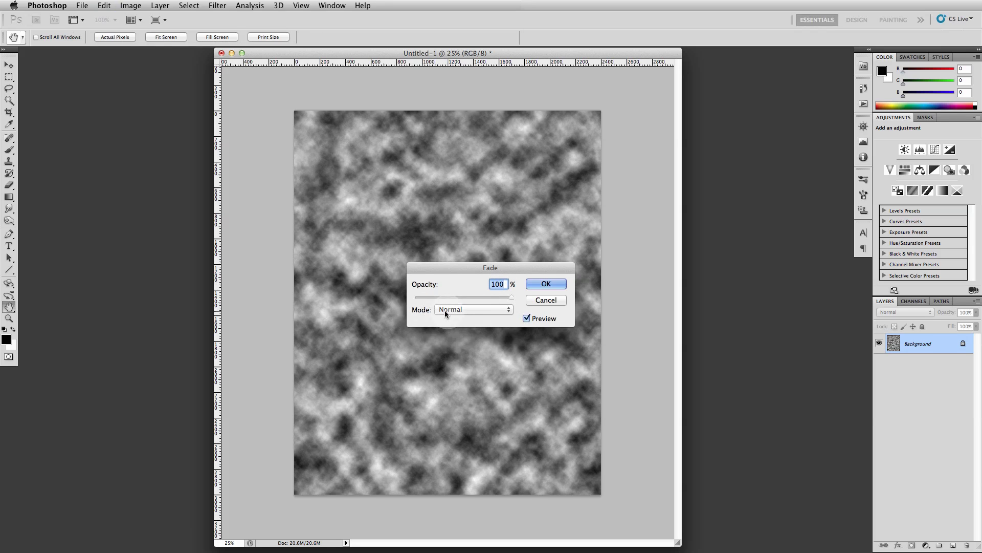
Step: Fade the clouds in Screen mode at 100% opacity
click(480, 307)
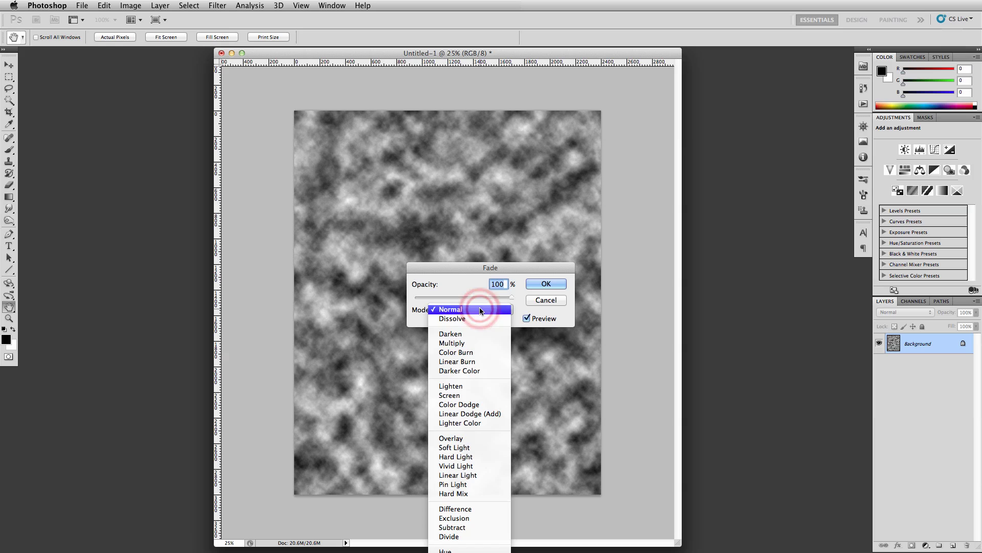
click(459, 395)
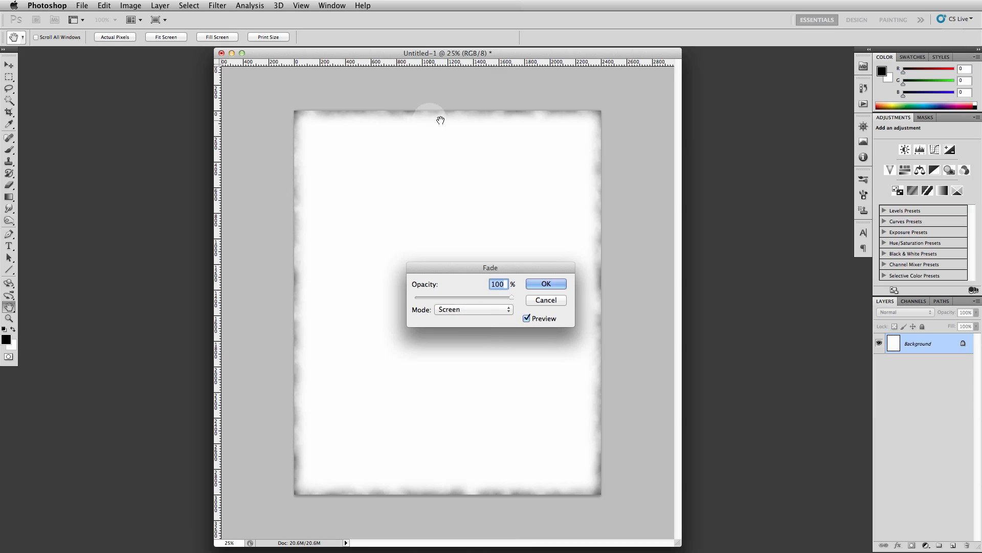
click(549, 283)
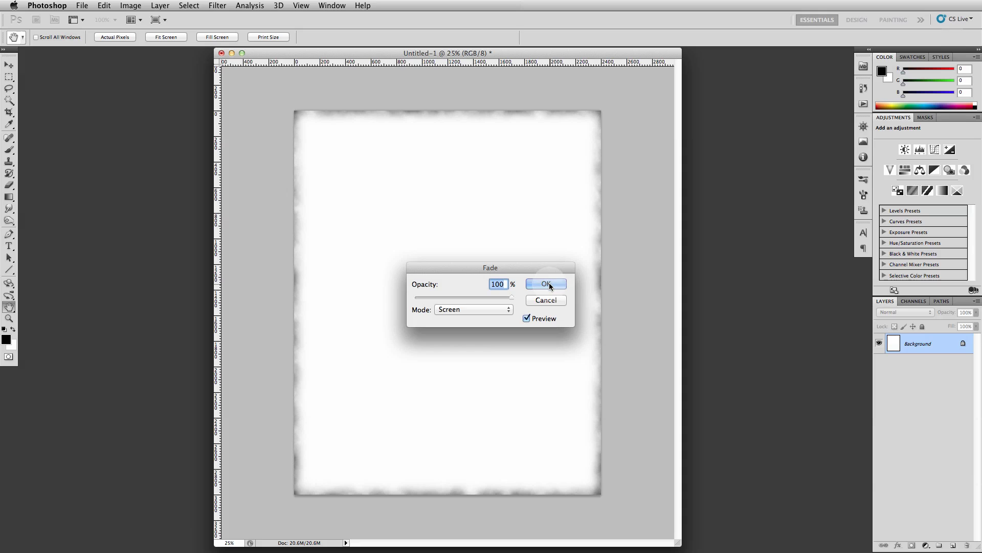
click(549, 285)
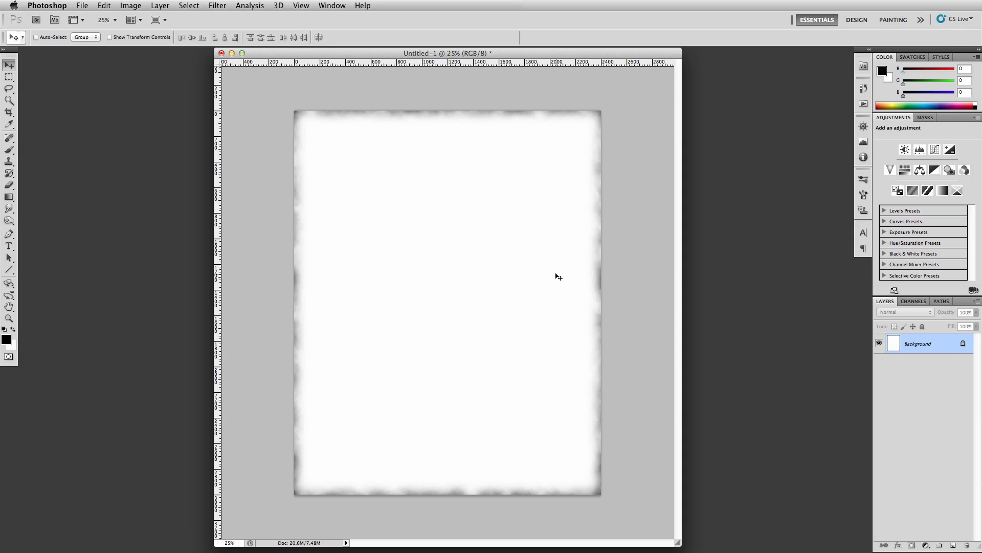
Step: Colorize the page with Hue/Saturation at Hue 50, Saturation 20
key(super+u)
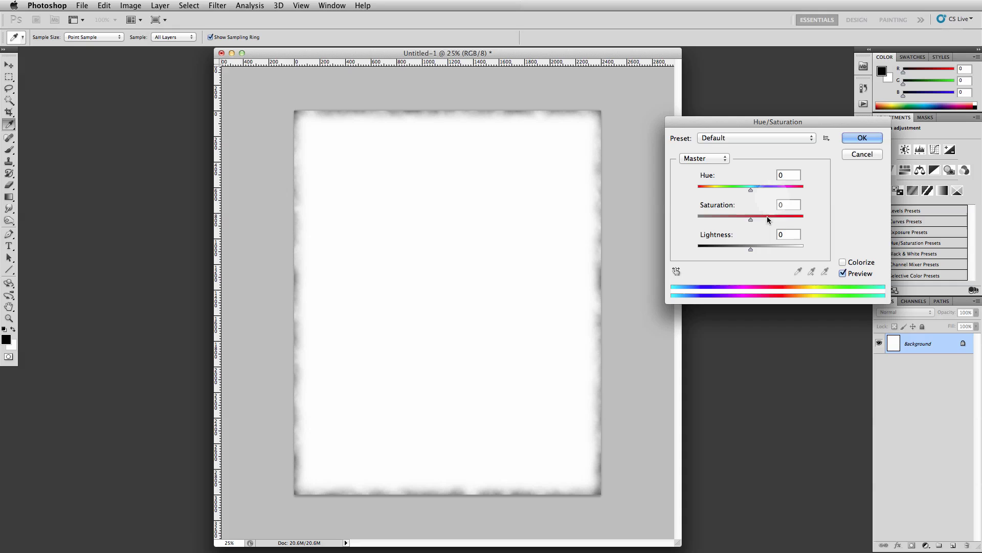
click(843, 262)
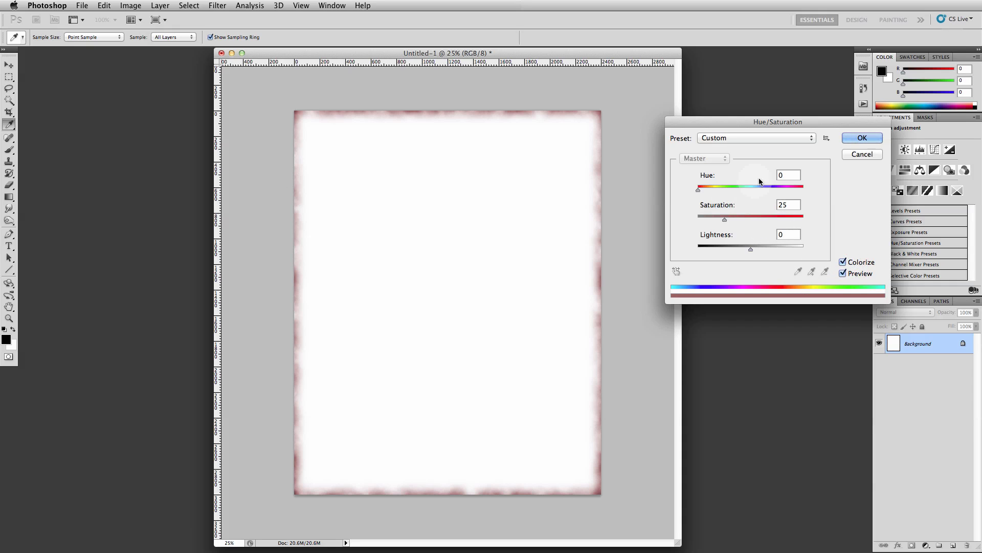
double_click(787, 175)
text(50)
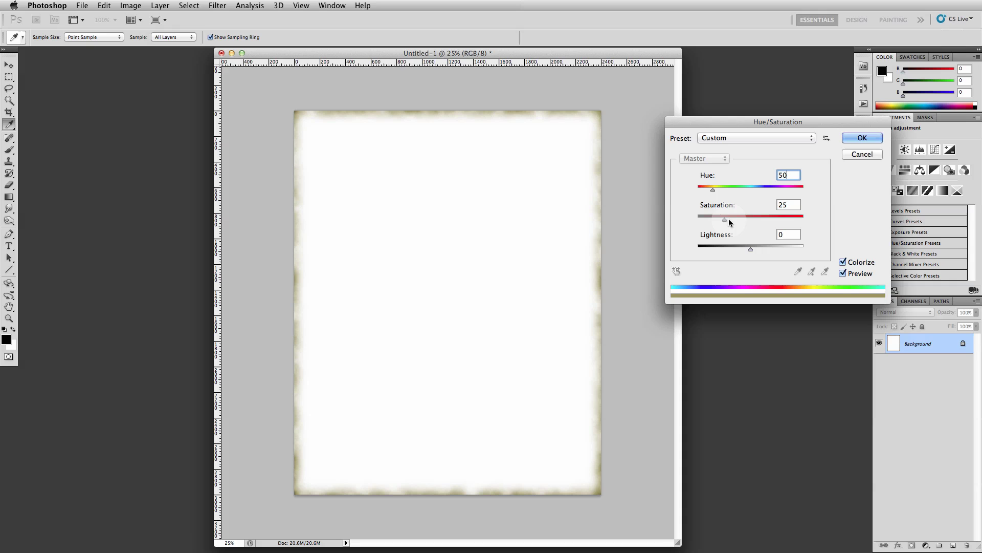
double_click(794, 205)
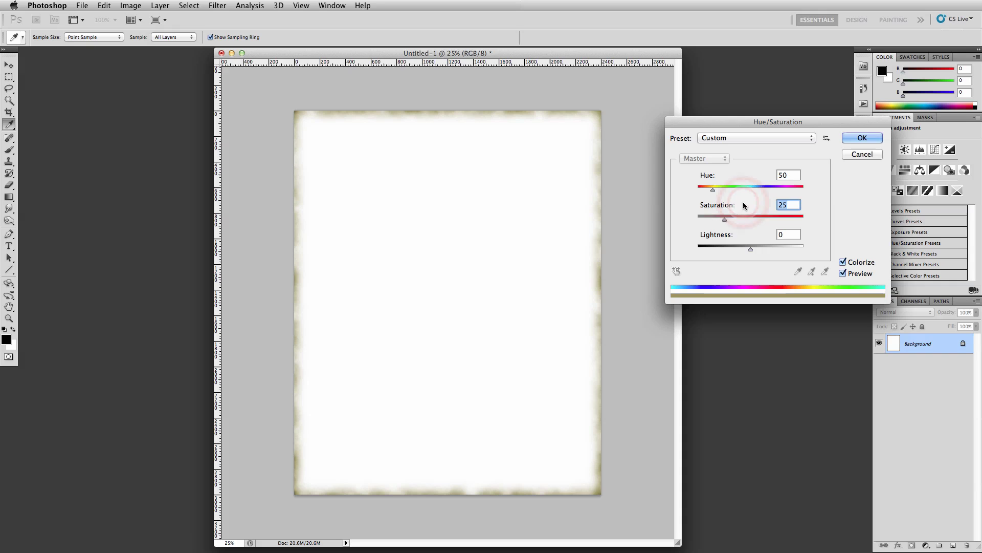
text(20)
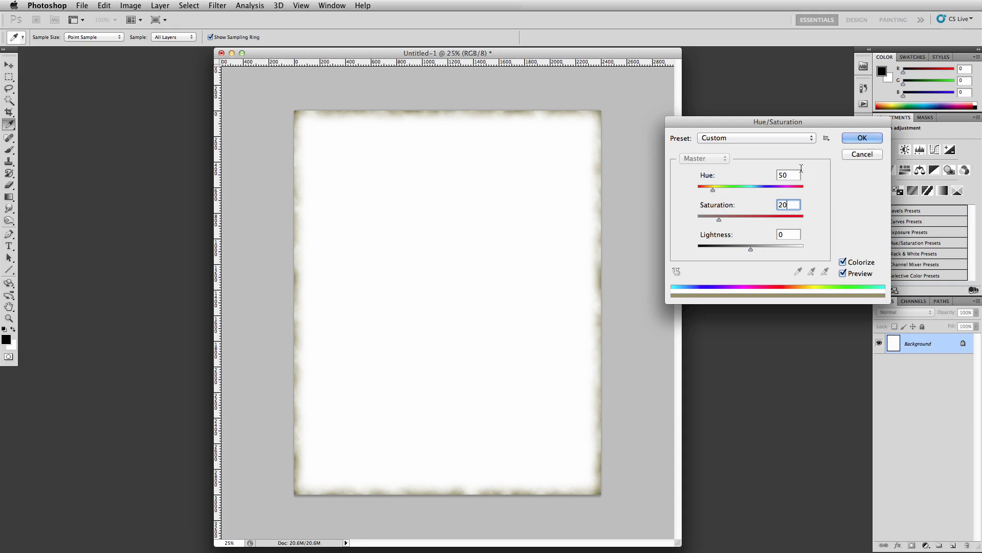
click(861, 138)
key(v)
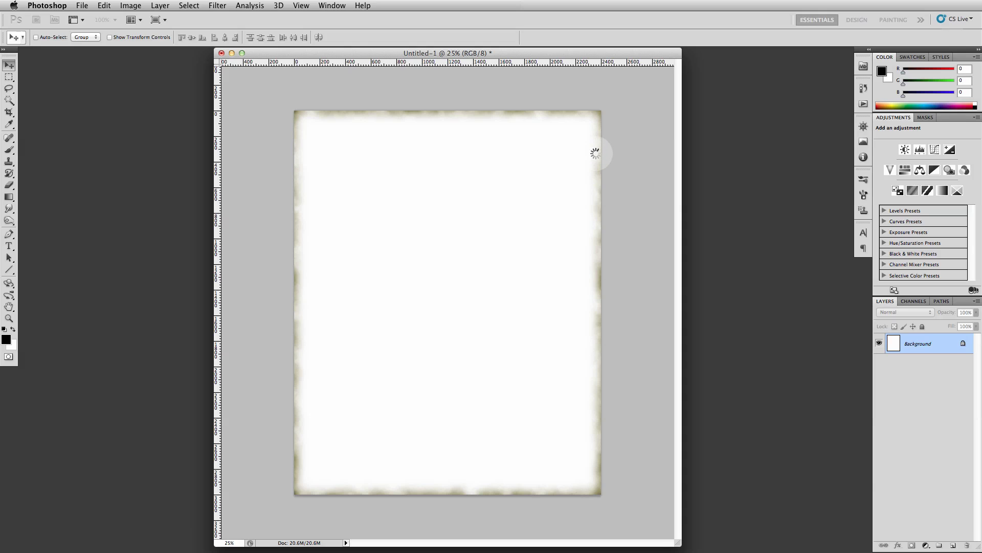
Step: Save the page as 'Edge Degrade' JPEG in Textures at maximum quality 12
click(446, 121)
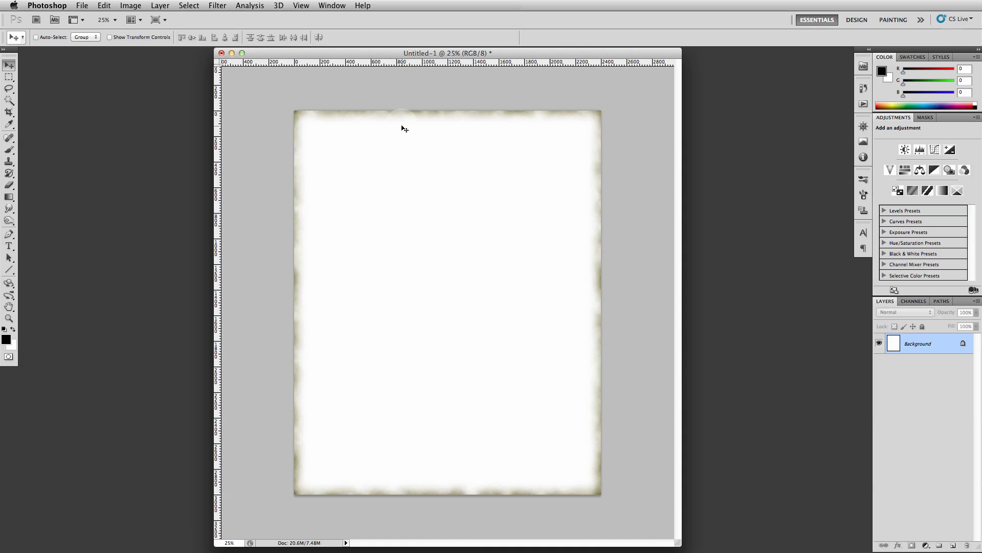
click(416, 65)
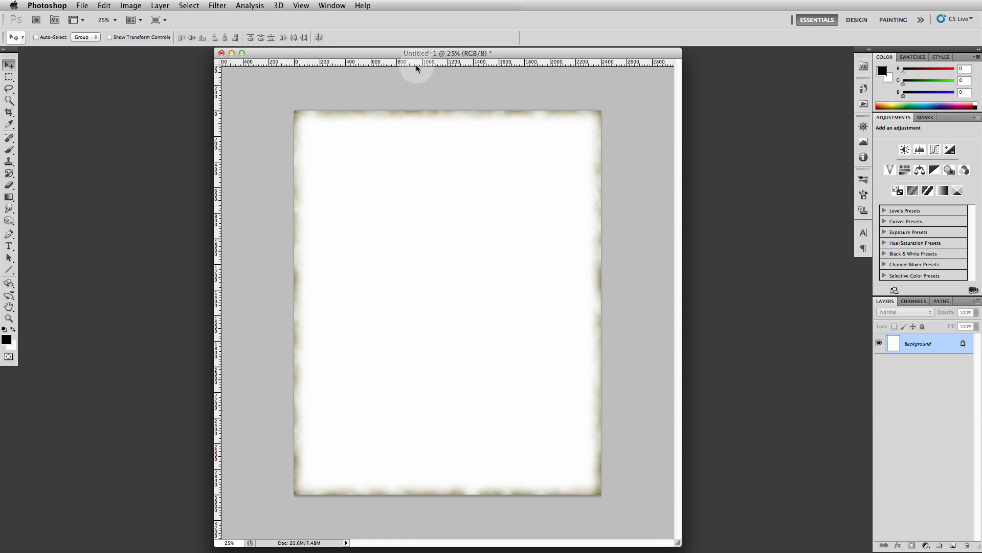
click(81, 7)
click(99, 164)
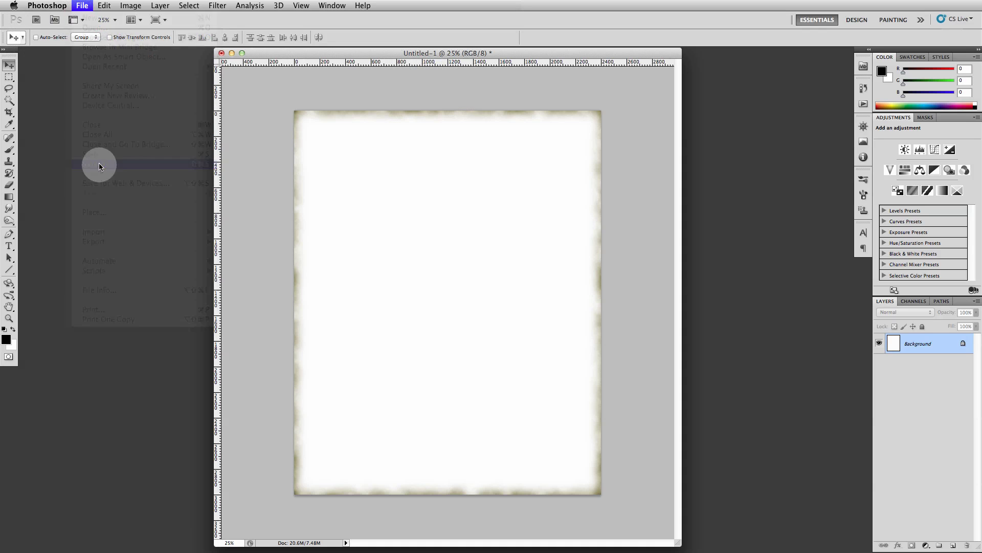
click(466, 122)
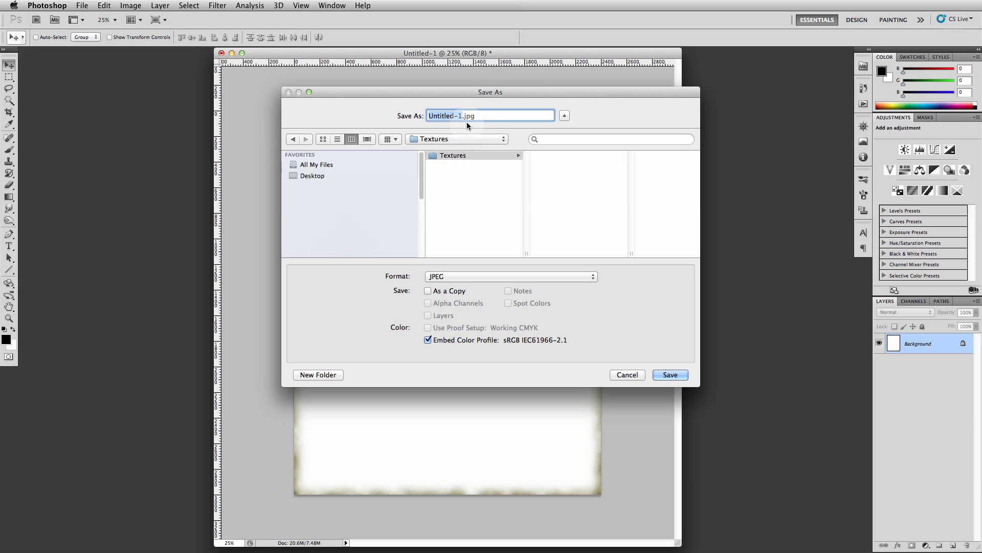
text(Edge)
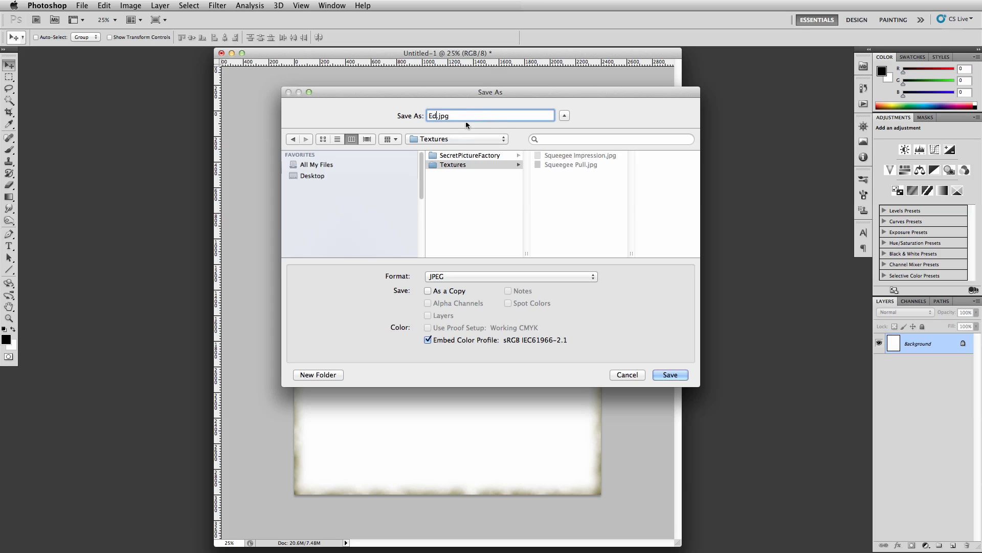
text( Degrade)
key(Return)
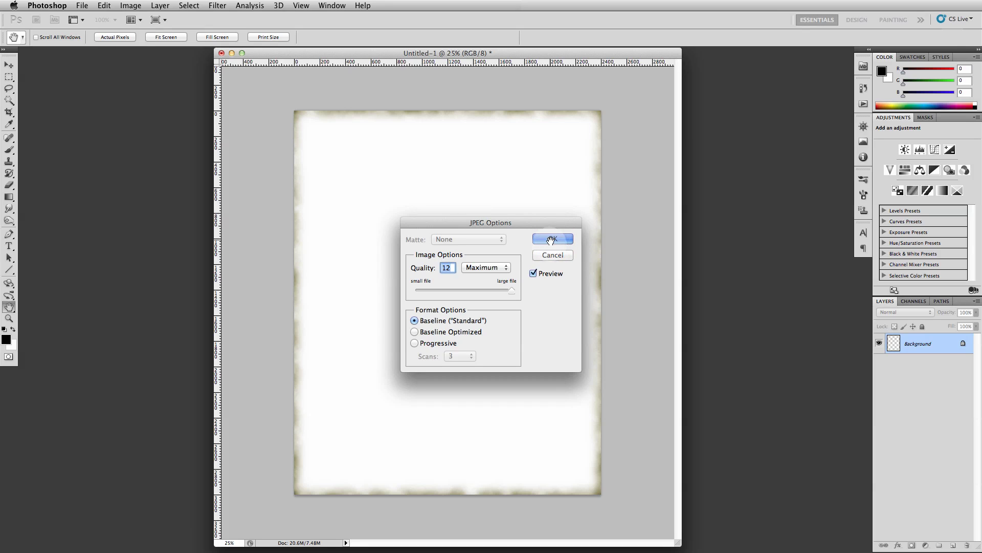
click(551, 239)
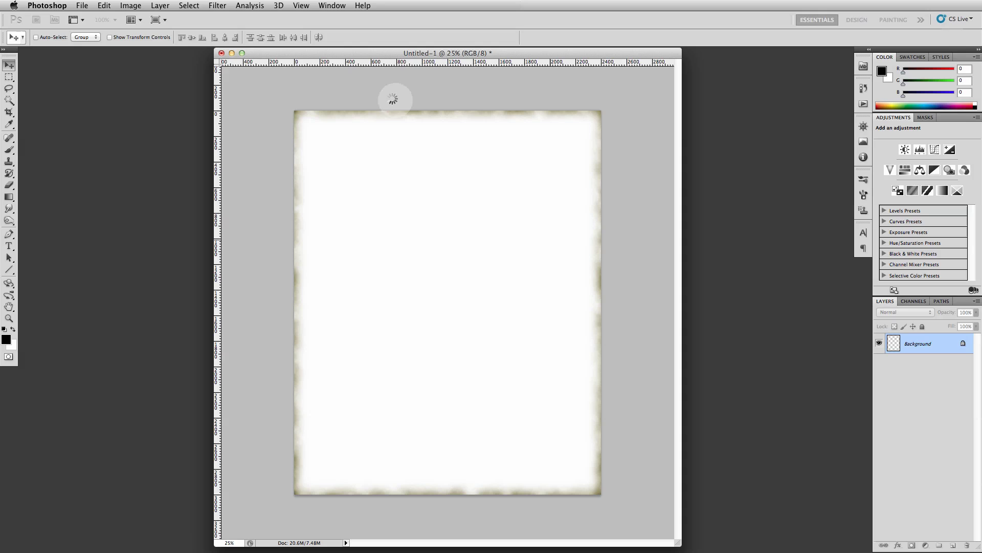